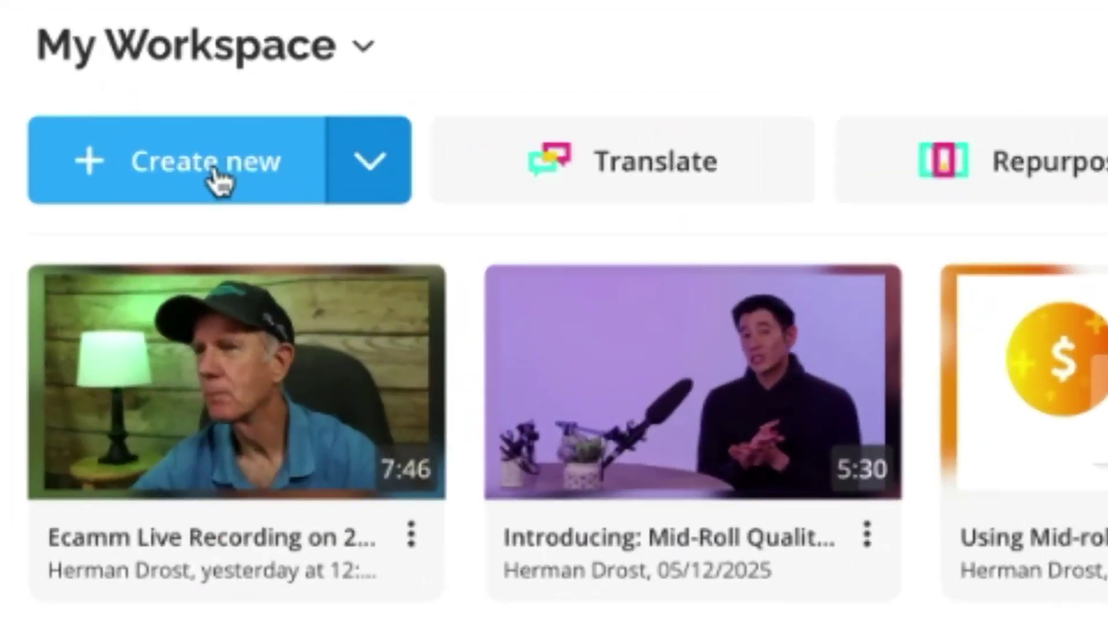
Step: Create a new project and upload the Ecamm Live Recording .mov clip from the computer
{"action": "left_click", "coordinate": [214, 168]}
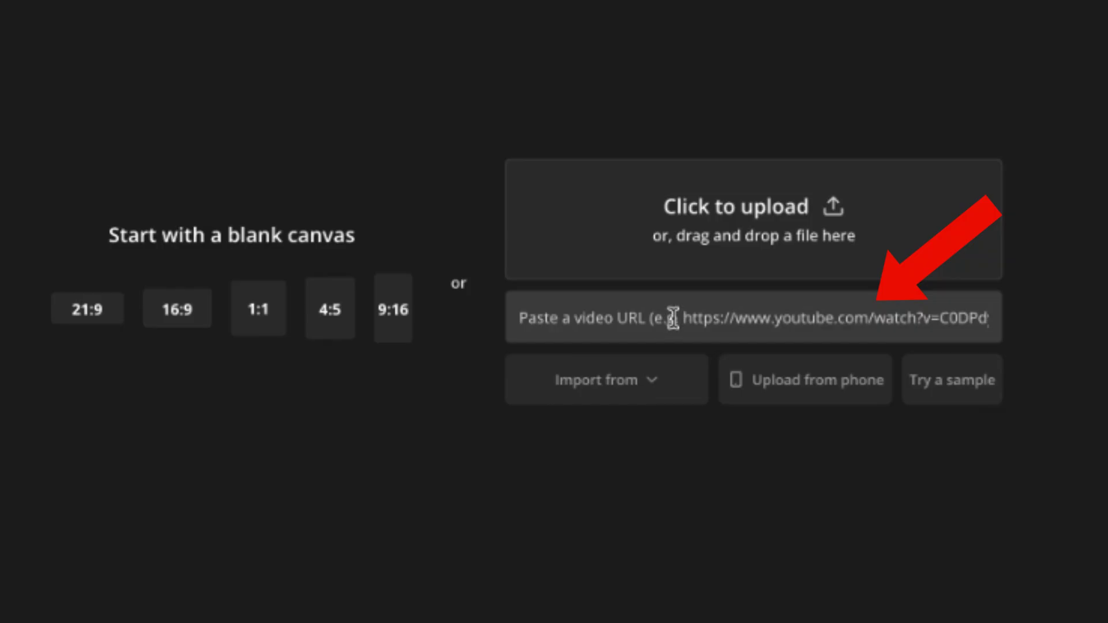
{"action": "left_click", "coordinate": [652, 386]}
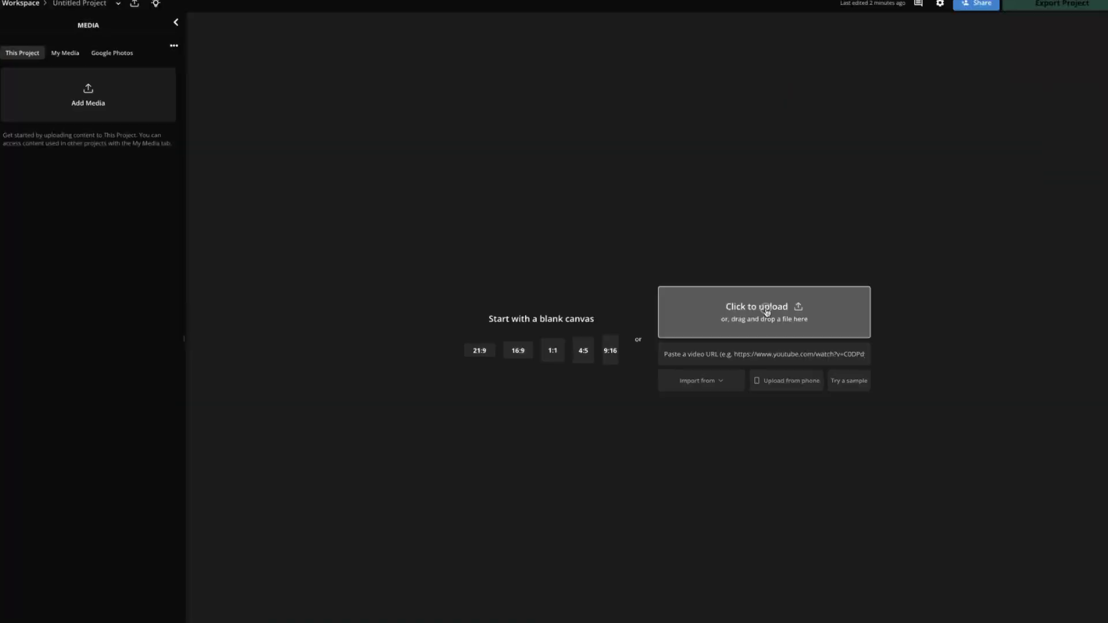
{"action": "left_click", "coordinate": [766, 312]}
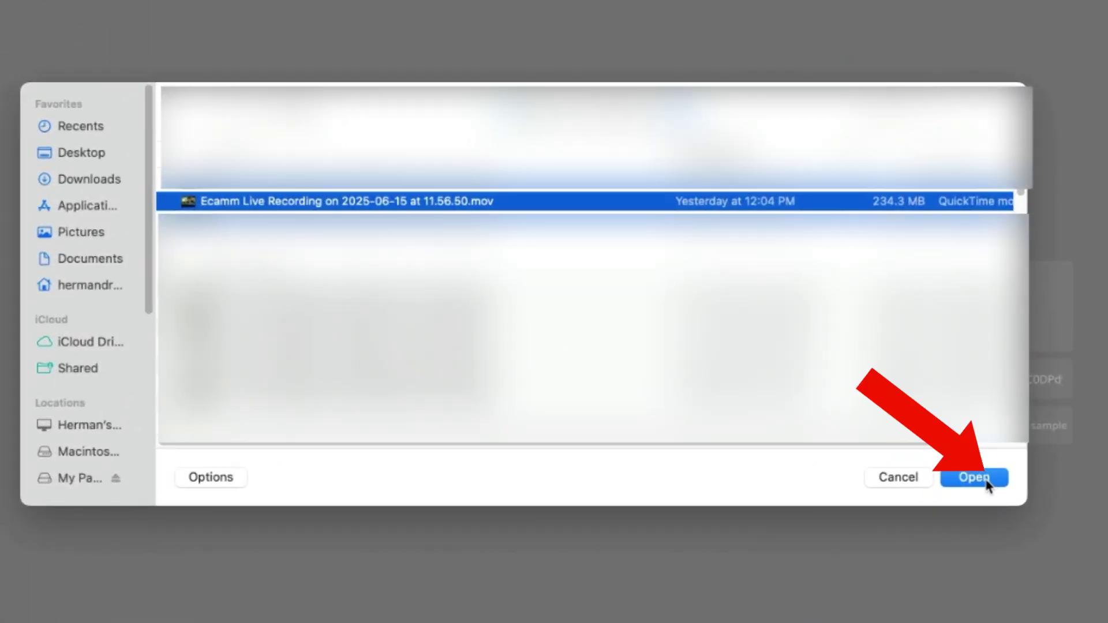
{"action": "left_click", "coordinate": [986, 479]}
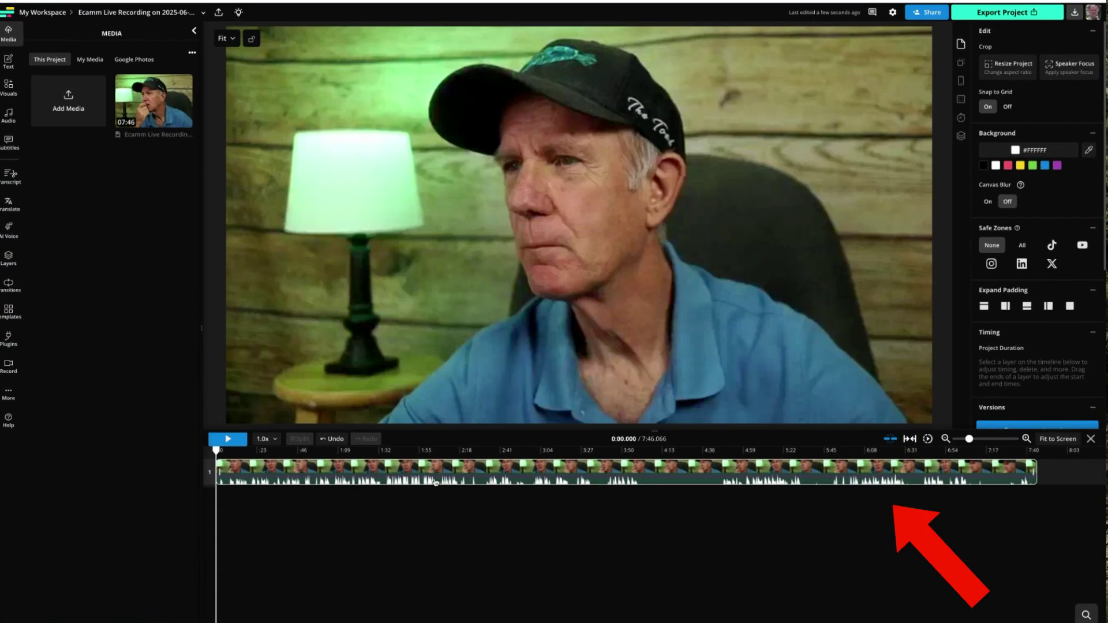
Step: Run Smart Cut from the clip's AI Tools to strip silences, shortening the project to about 3:22
{"action": "left_click", "coordinate": [480, 476]}
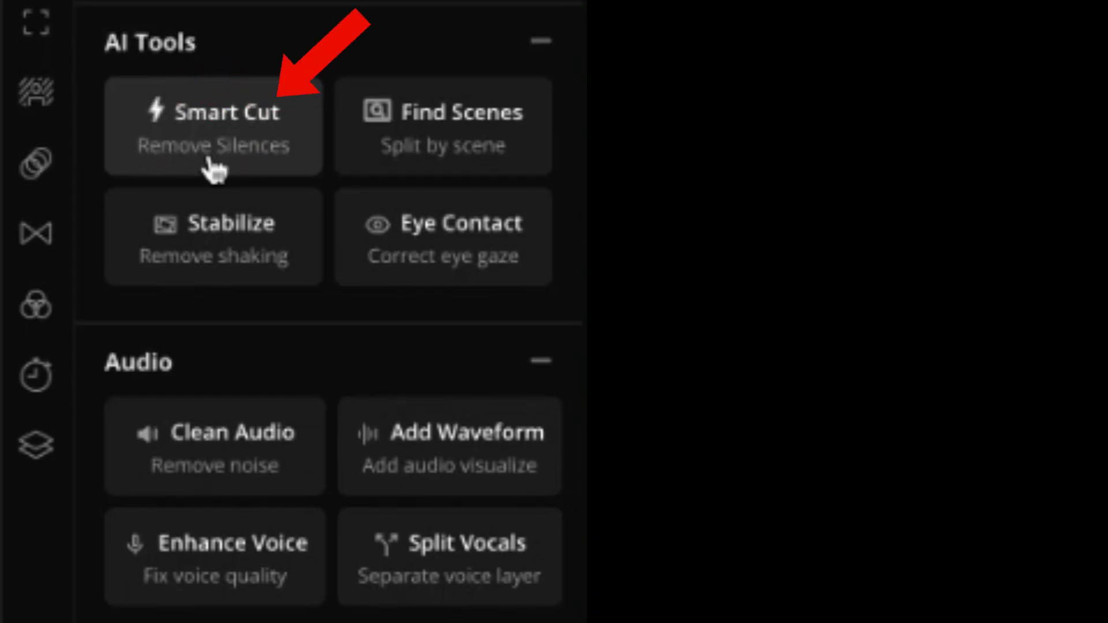
{"action": "left_click", "coordinate": [225, 132]}
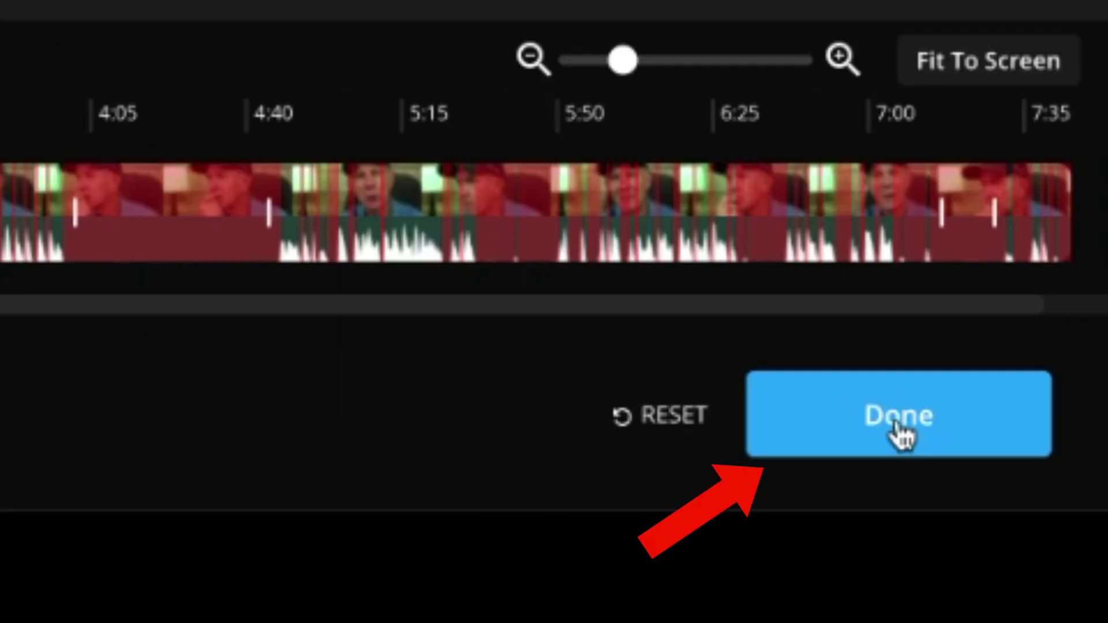
{"action": "left_click", "coordinate": [895, 426]}
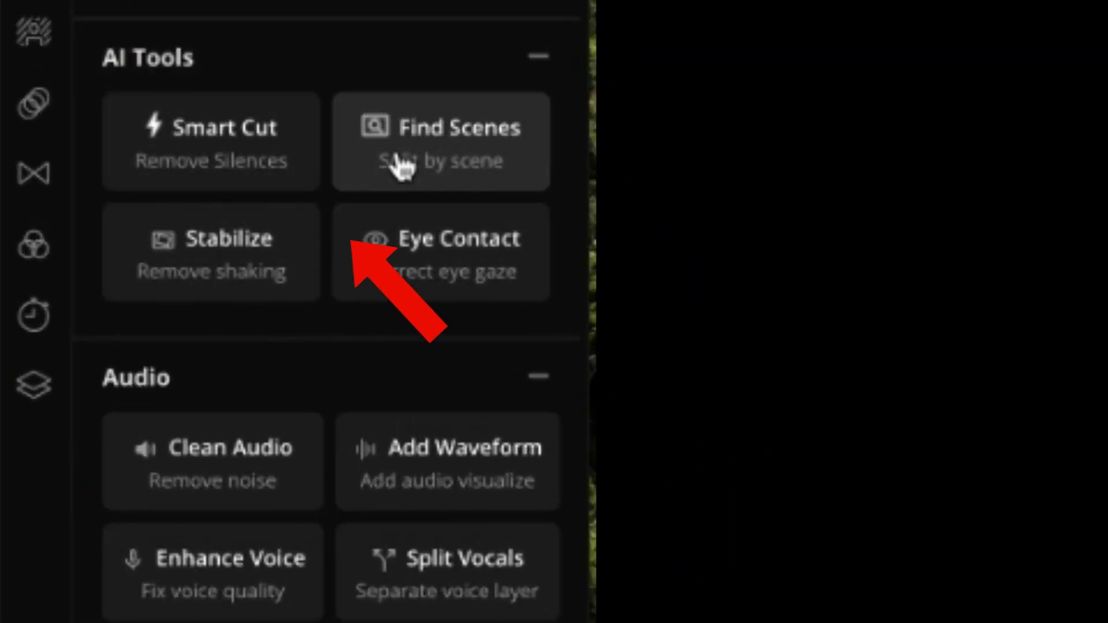
Step: Preview the Eye Contact gaze correction from AI Tools
{"action": "left_click", "coordinate": [453, 262]}
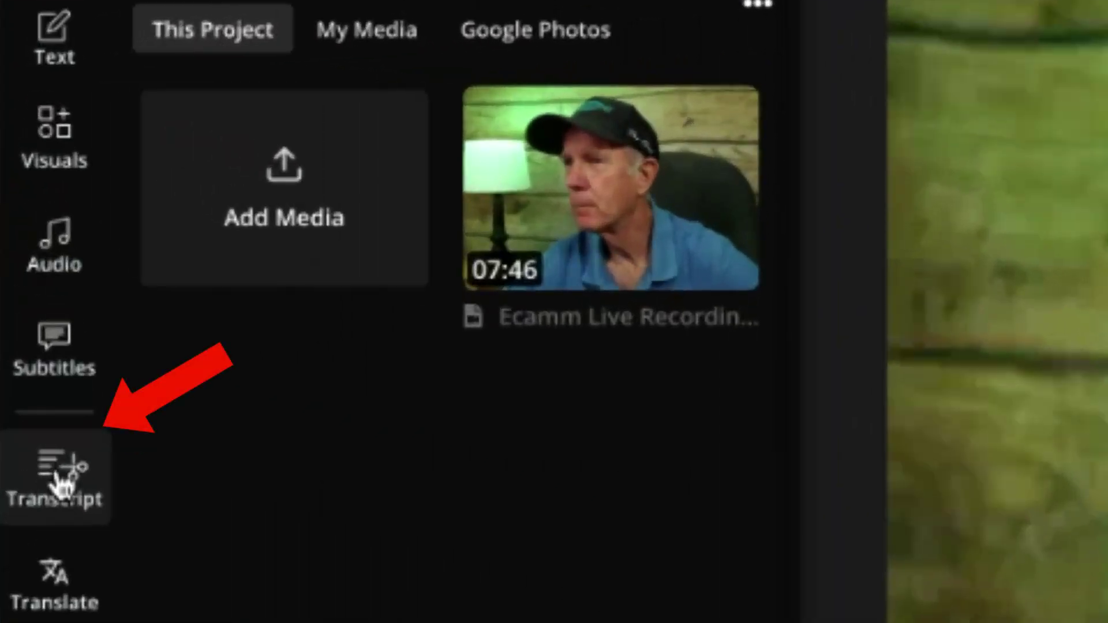
Step: Generate a Trim with Transcript transcript with the language kept on Auto-detect
{"action": "left_click", "coordinate": [60, 481]}
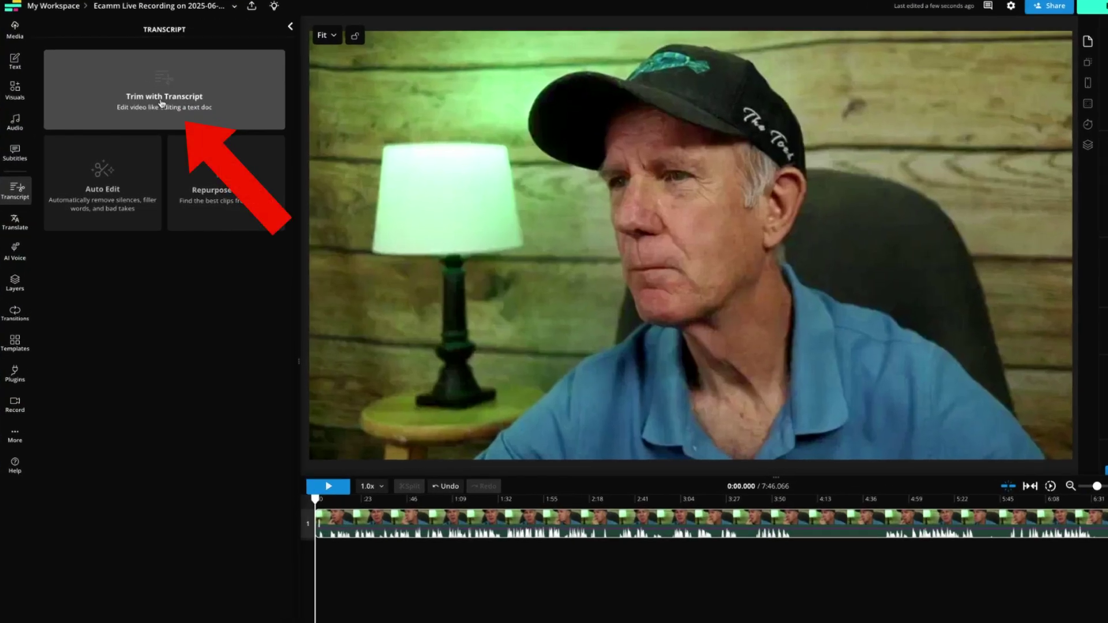
{"action": "left_click", "coordinate": [162, 104]}
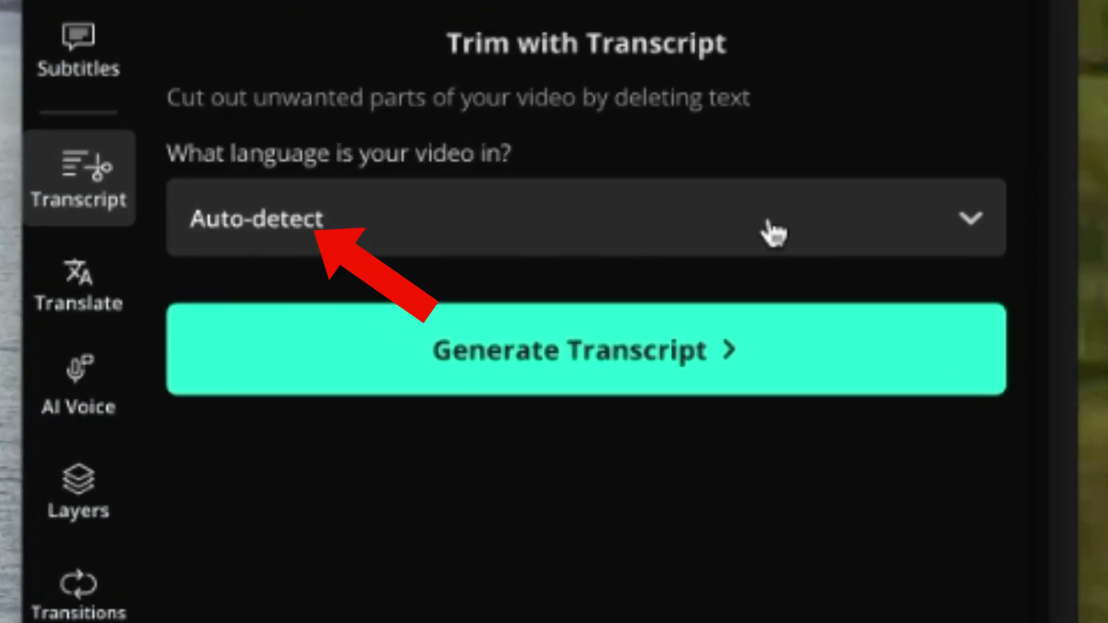
{"action": "left_click", "coordinate": [969, 231]}
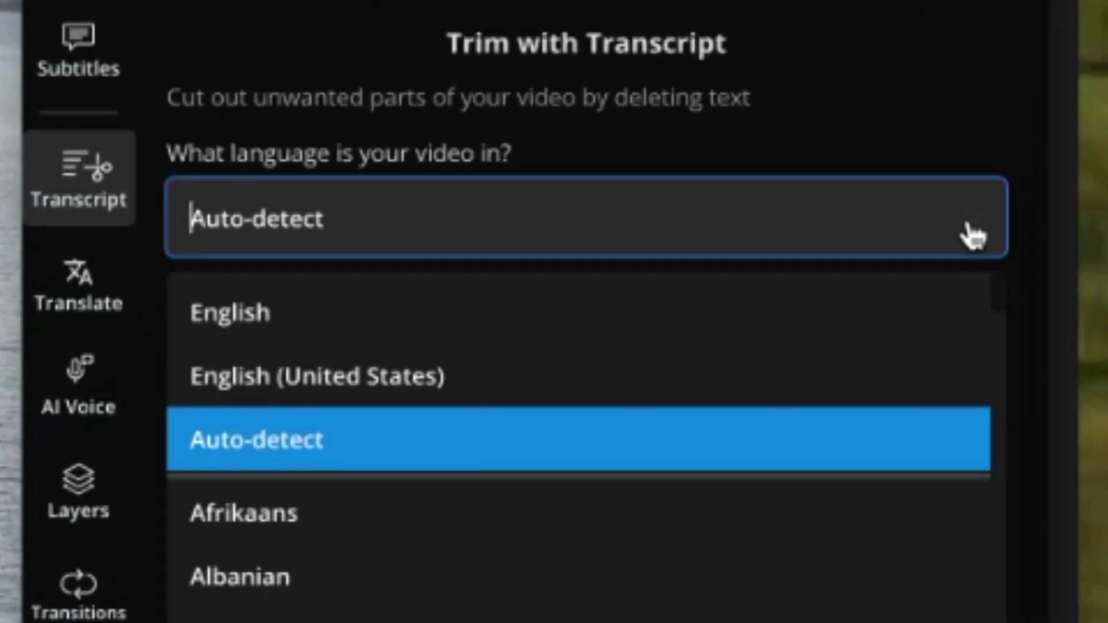
{"action": "left_click", "coordinate": [606, 440]}
{"action": "left_click", "coordinate": [557, 345]}
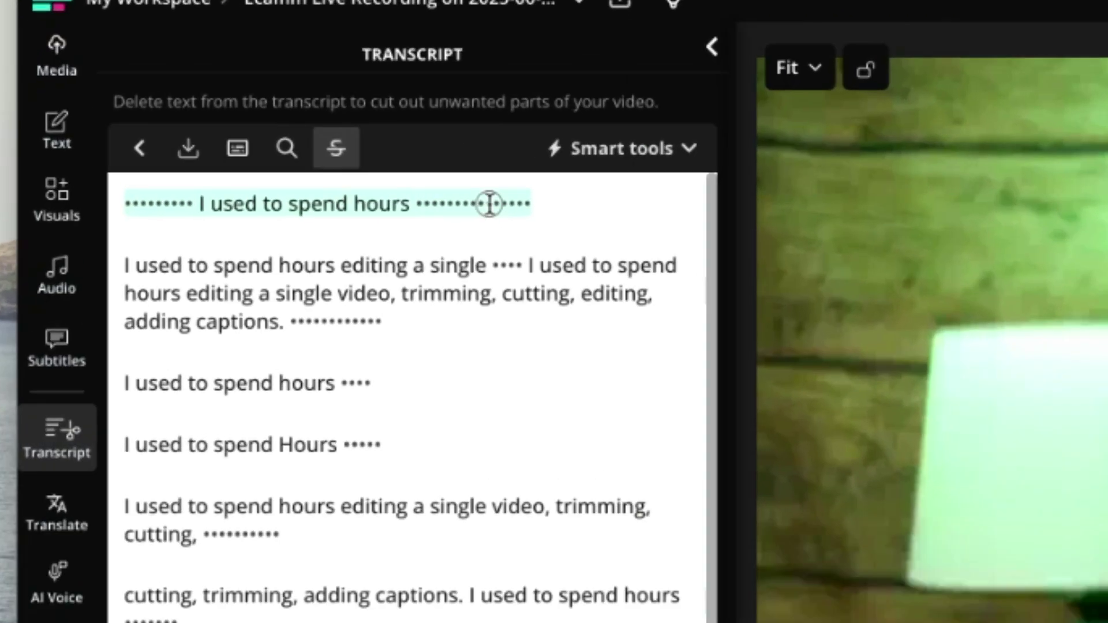
Step: Delete two false-start 'I used to spend hours' lines and the pause after 'adding captions.'
{"action": "left_click", "coordinate": [703, 251]}
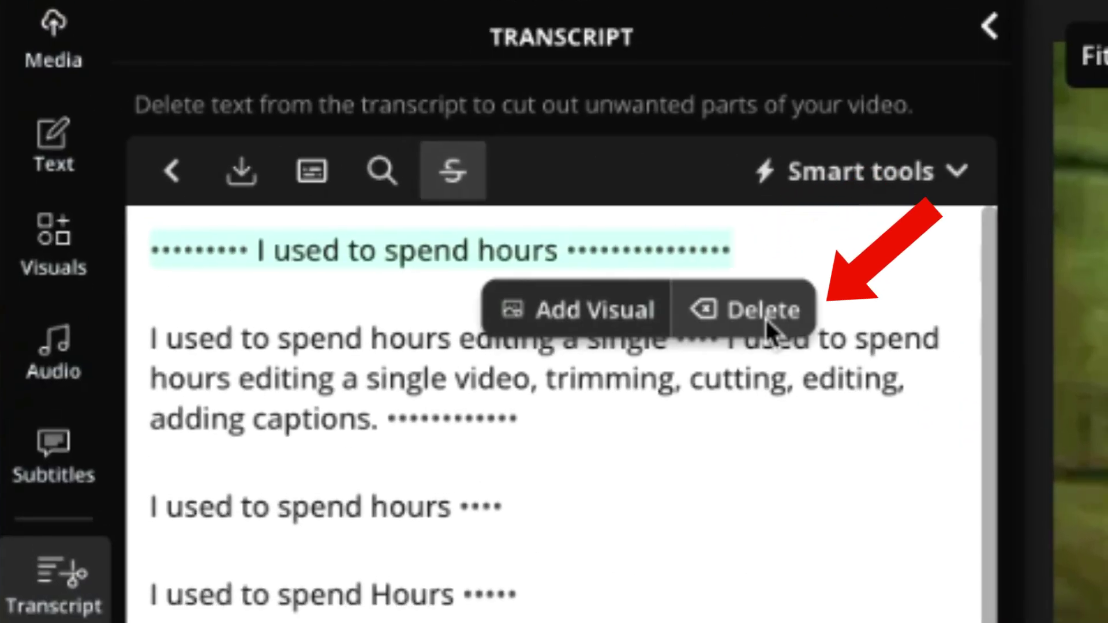
{"action": "left_click", "coordinate": [768, 329]}
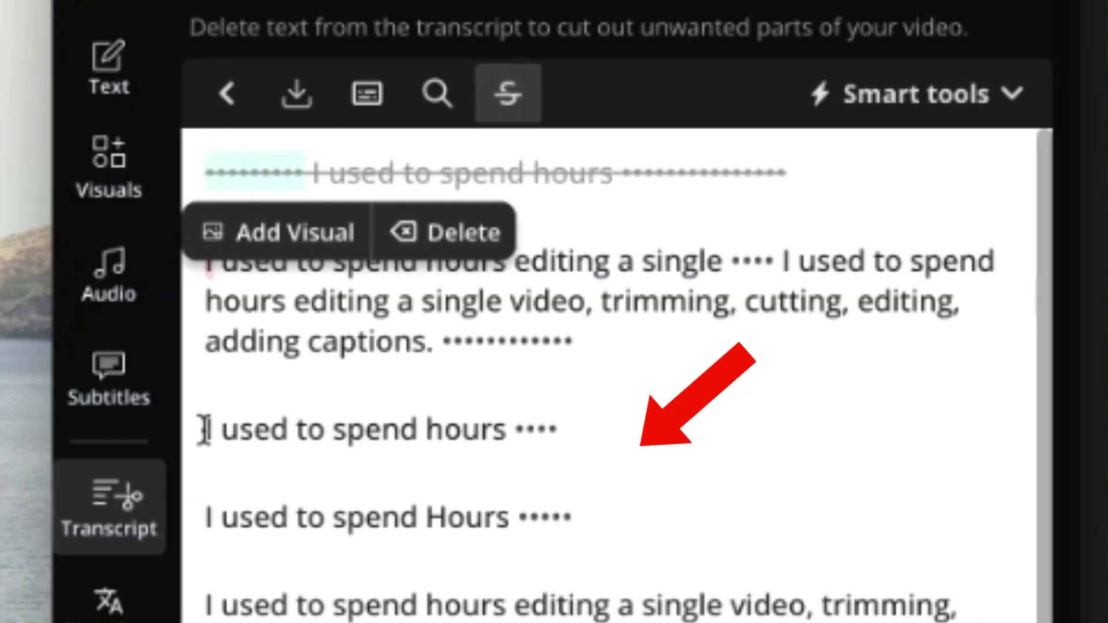
{"action": "left_click_drag", "start_coordinate": [205, 430], "coordinate": [564, 431]}
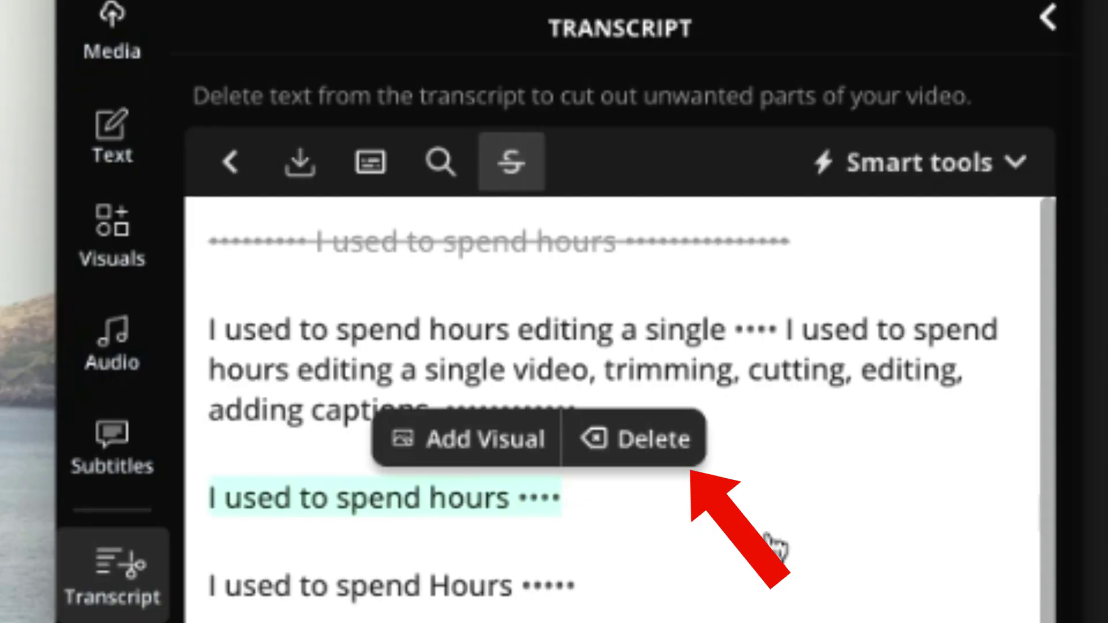
{"action": "left_click", "coordinate": [662, 462]}
{"action": "left_click_drag", "start_coordinate": [447, 410], "coordinate": [576, 410]}
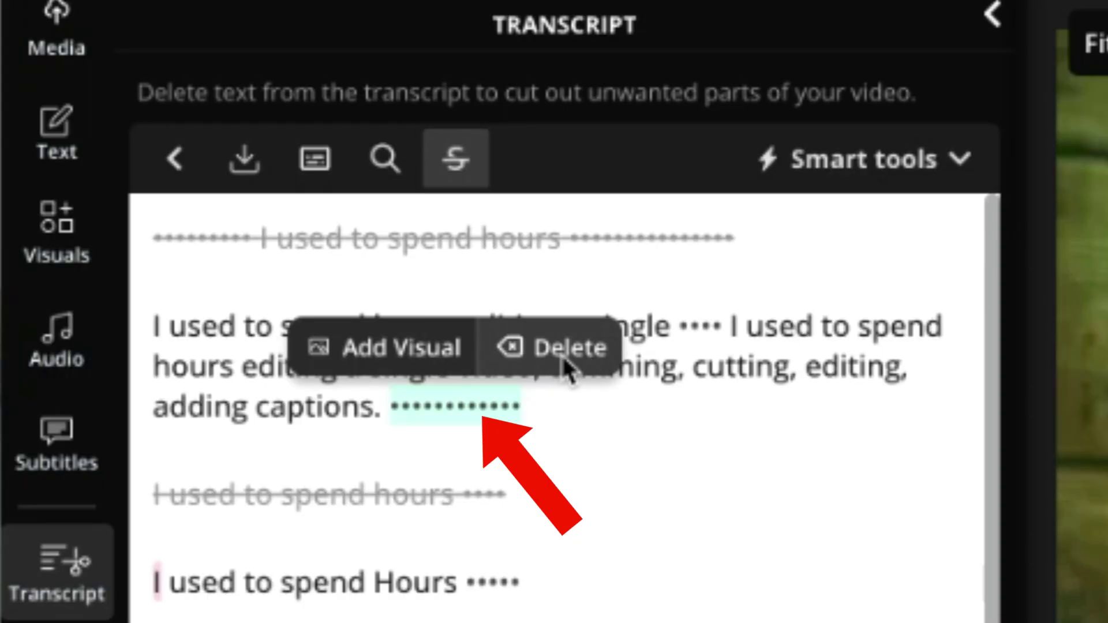
{"action": "left_click", "coordinate": [565, 362]}
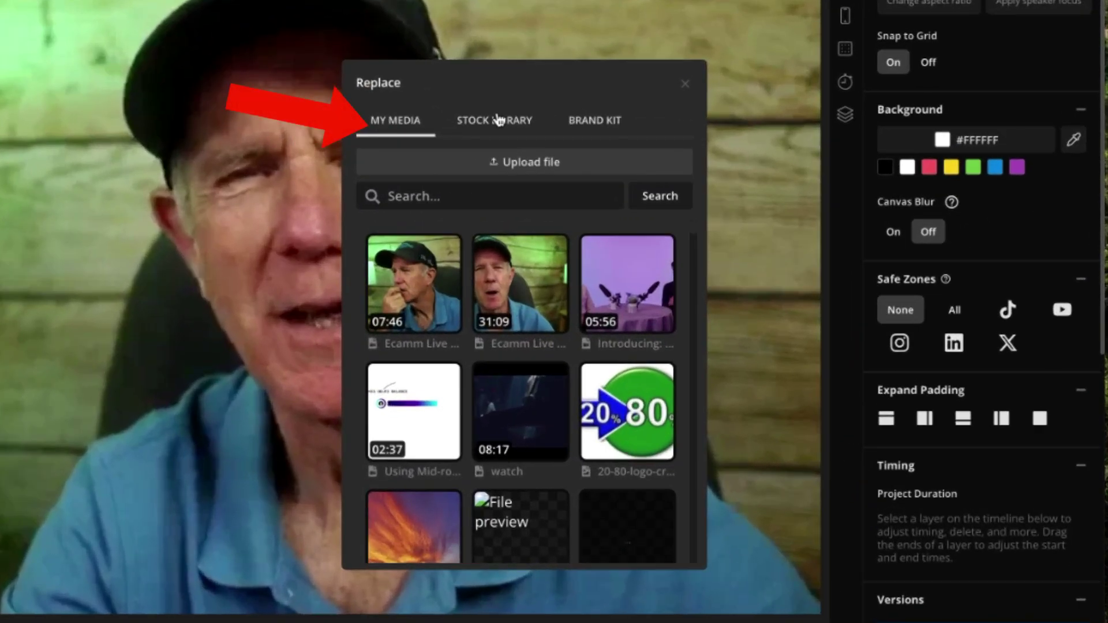
Step: Add the stock 'editing' clip of a man at two monitors, placed on the left half and scaled down
{"action": "left_click", "coordinate": [497, 120]}
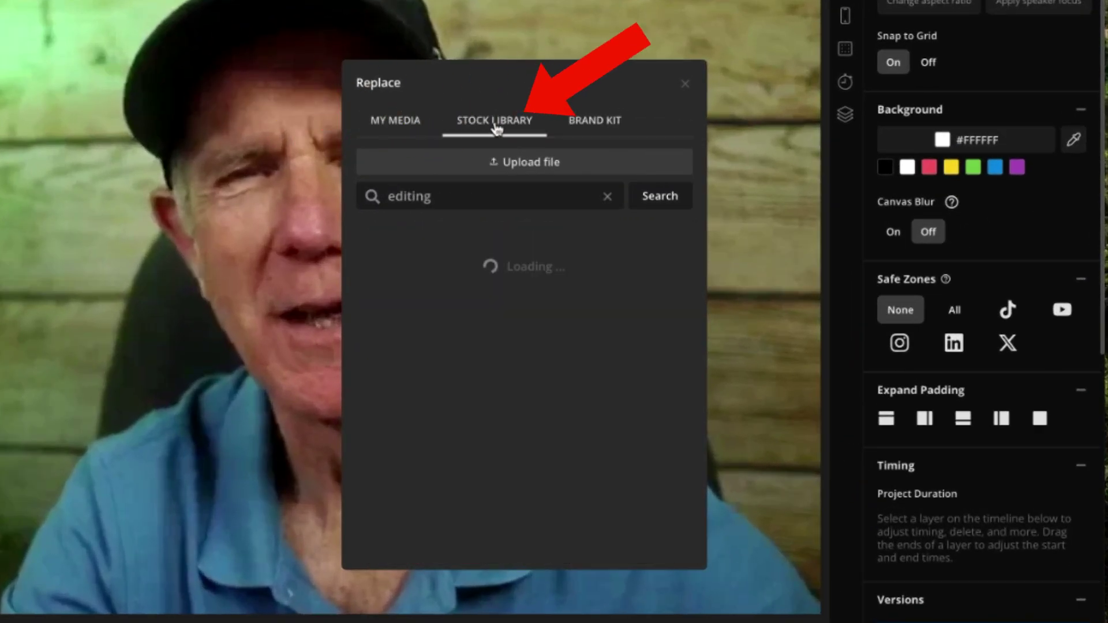
{"action": "left_click", "coordinate": [594, 120]}
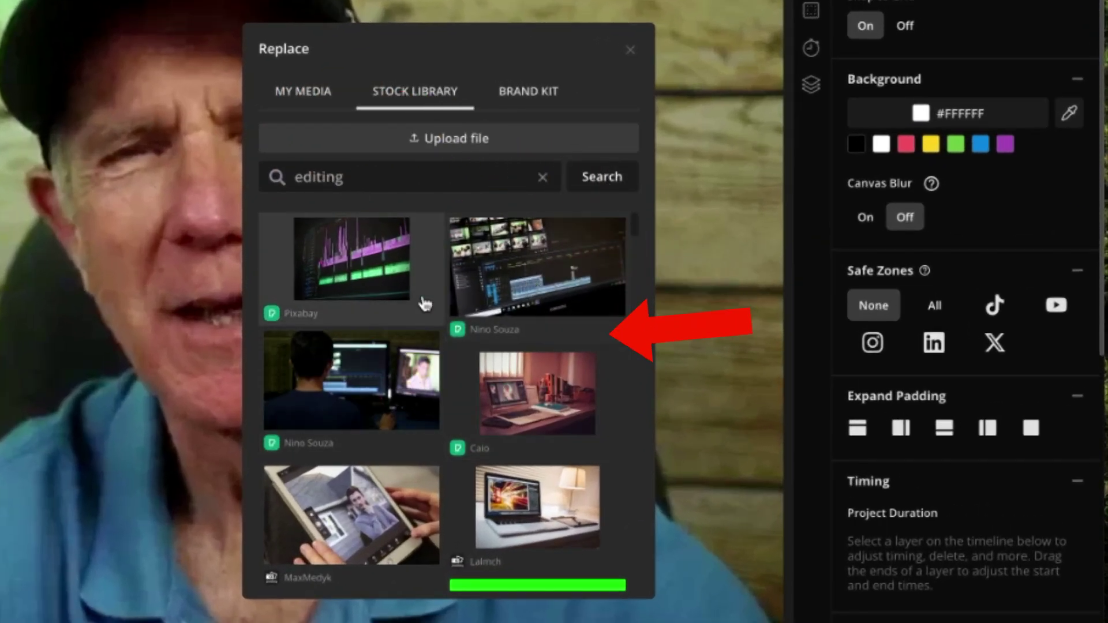
{"action": "scroll", "coordinate": [537, 294], "scroll_direction": "down", "scroll_amount": 3}
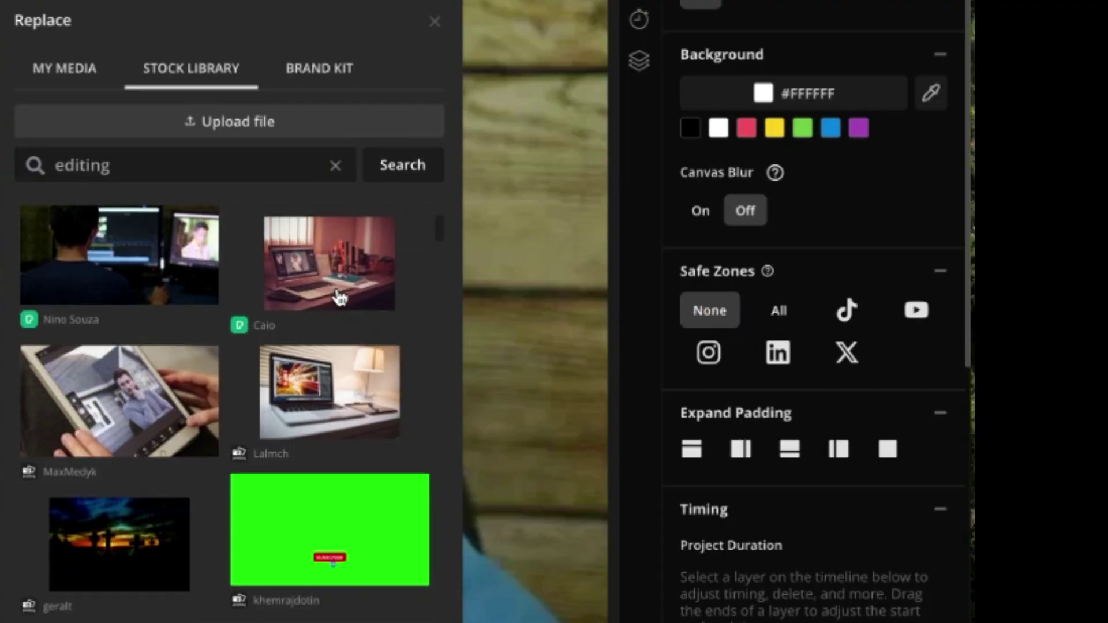
{"action": "scroll", "coordinate": [341, 297], "scroll_direction": "up", "scroll_amount": 2}
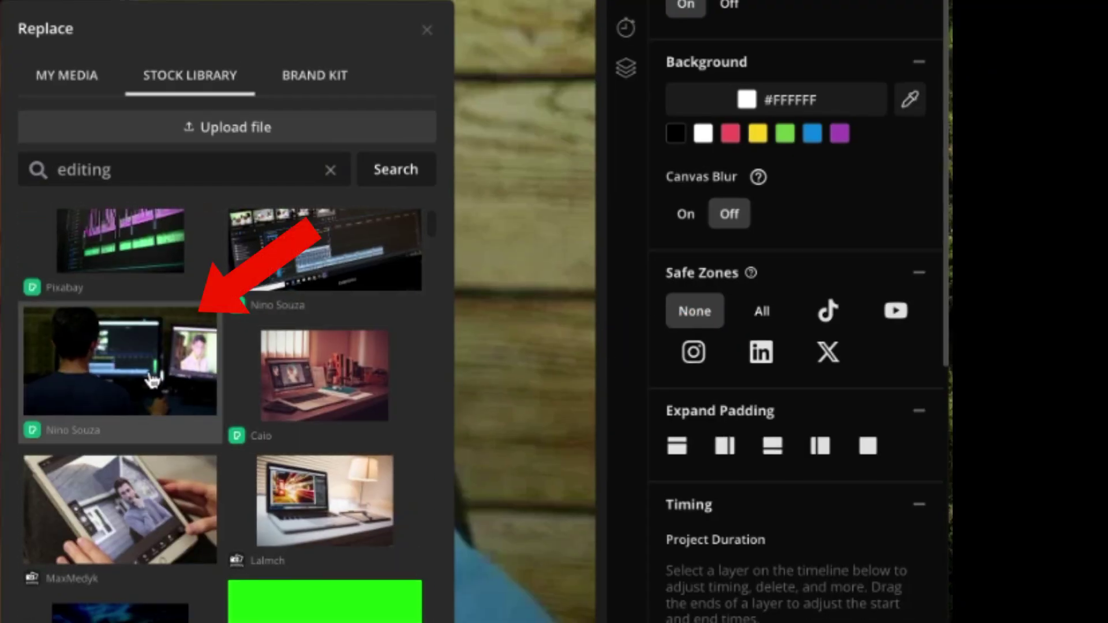
{"action": "left_click", "coordinate": [153, 381]}
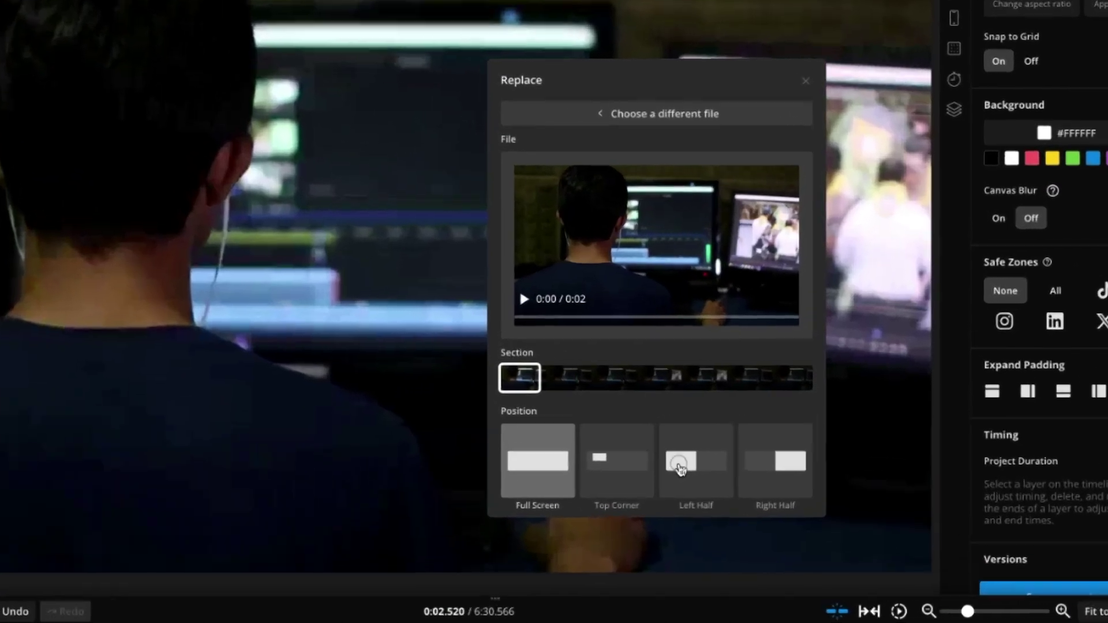
{"action": "left_click", "coordinate": [863, 543]}
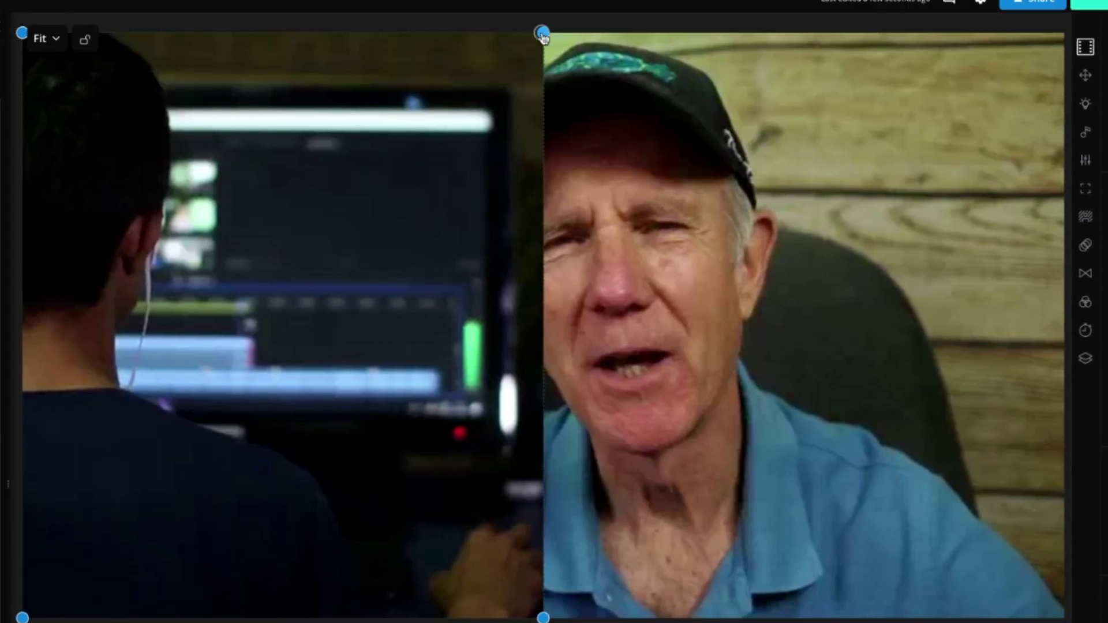
{"action": "left_click_drag", "start_coordinate": [541, 33], "coordinate": [413, 56]}
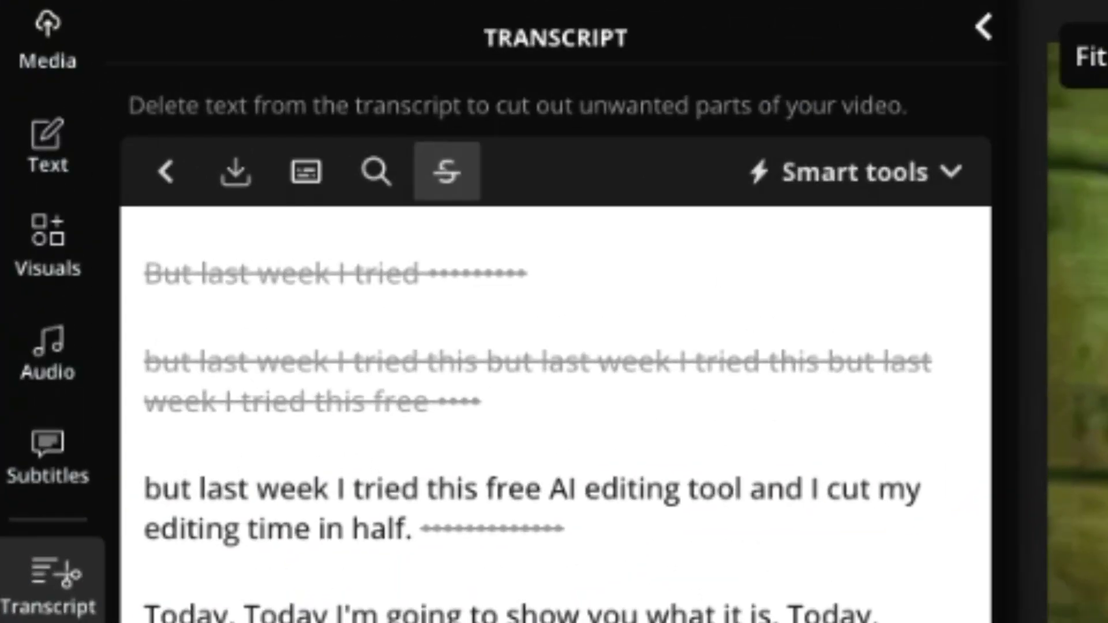
Step: Strike the 'Today, I'm going to show you what it is, how it works.' line from the transcript
{"action": "scroll", "coordinate": [554, 405], "scroll_direction": "down", "scroll_amount": 3}
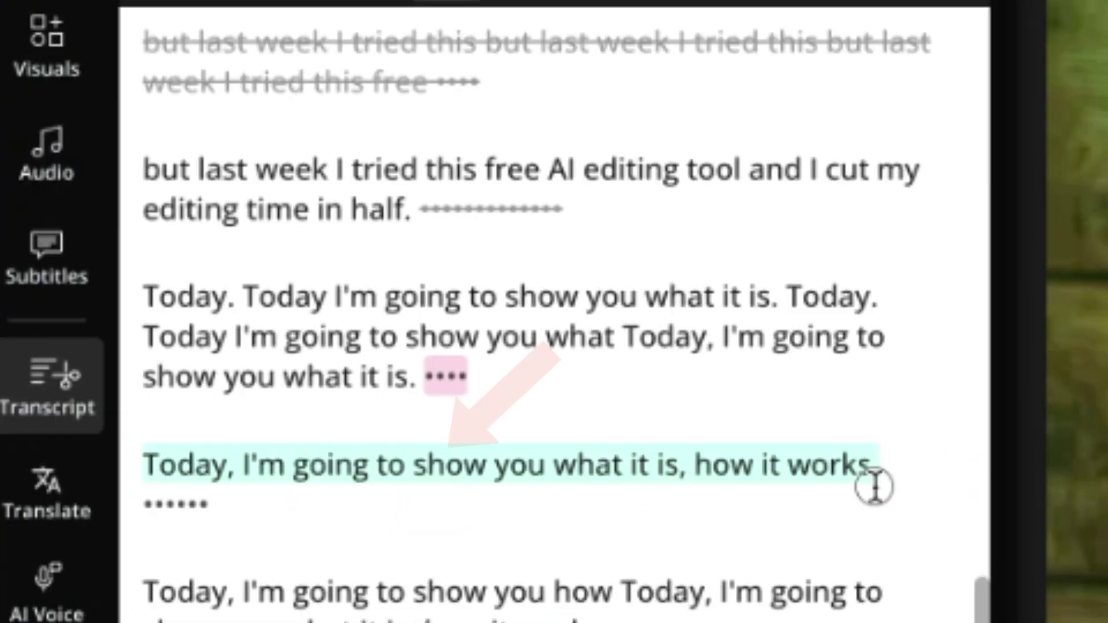
{"action": "mouse_move", "coordinate": [765, 425]}
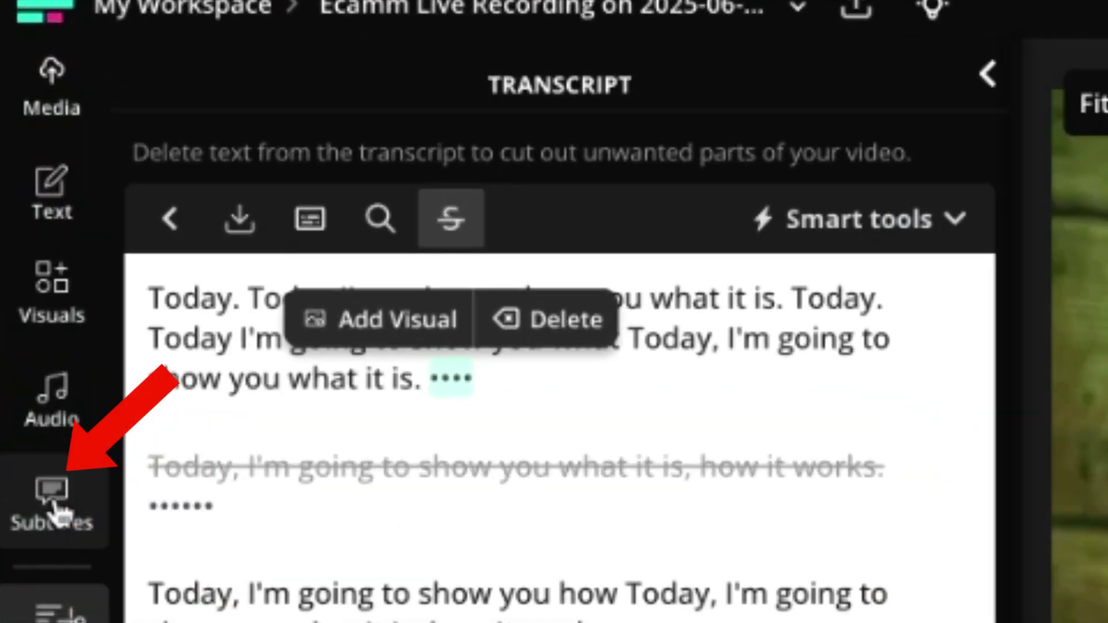
{"action": "left_click", "coordinate": [53, 502]}
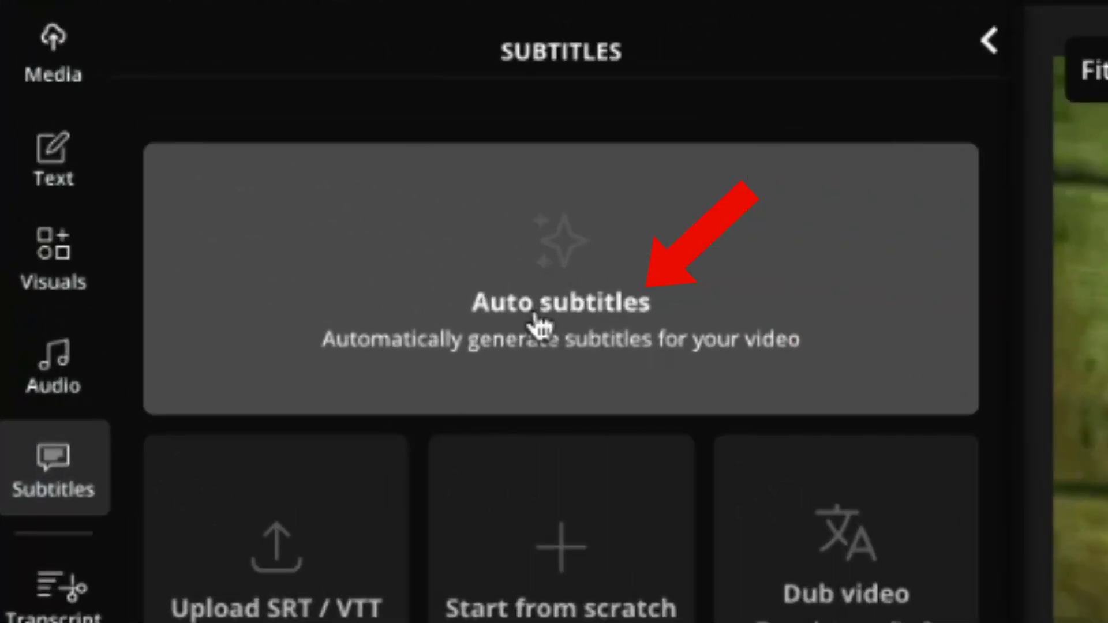
Step: Auto-subtitle the clip with original language on Auto-detect, translated to English (United States)
{"action": "left_click", "coordinate": [540, 324]}
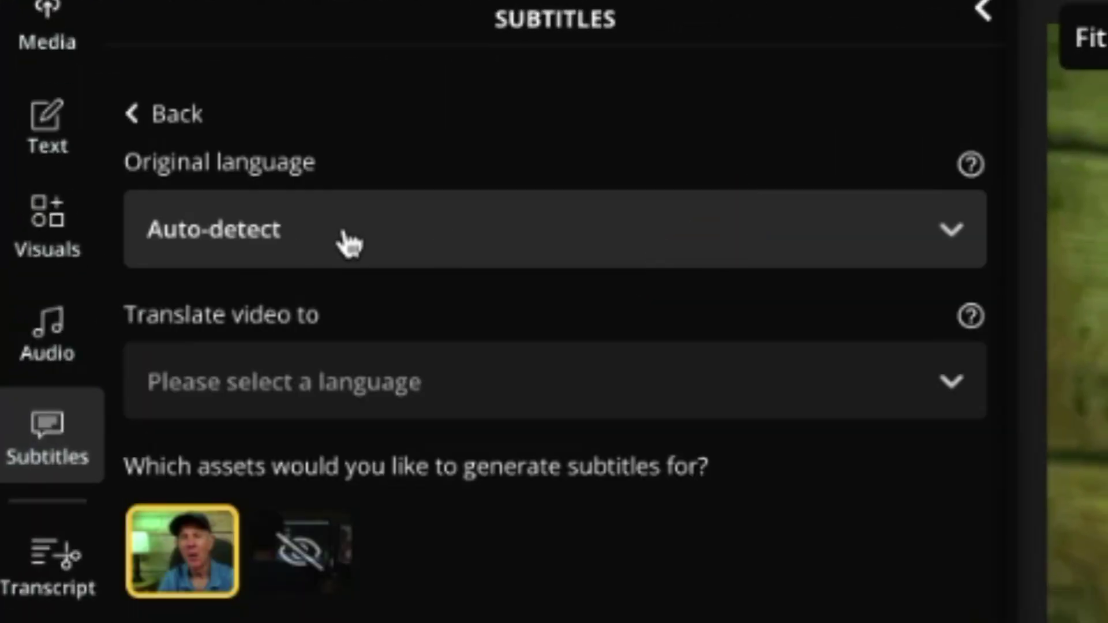
{"action": "left_click", "coordinate": [946, 242]}
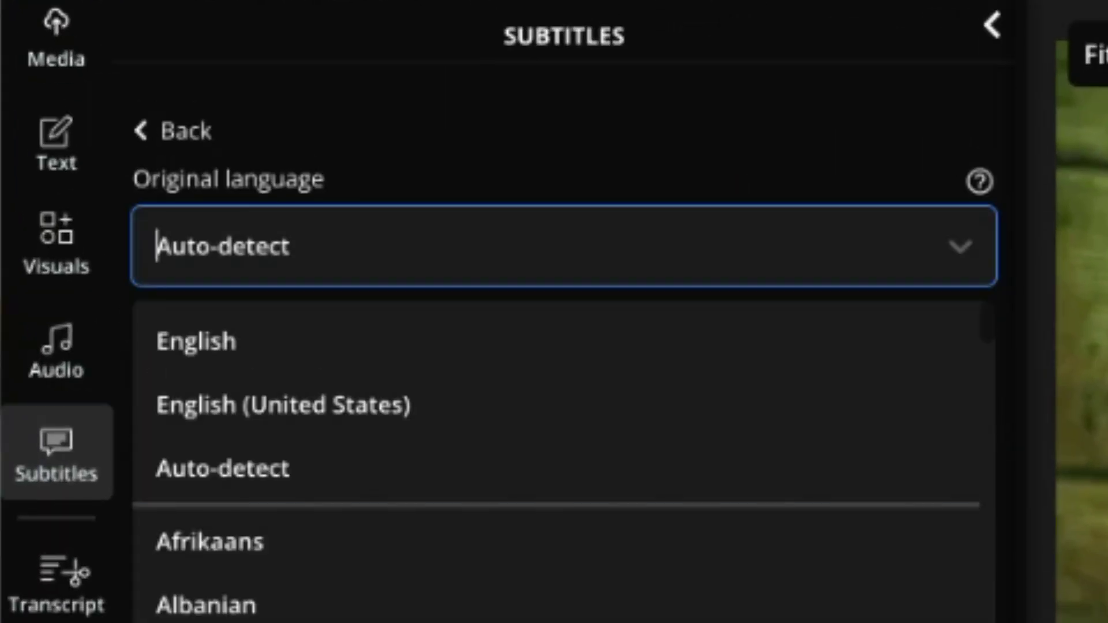
{"action": "left_click", "coordinate": [823, 270]}
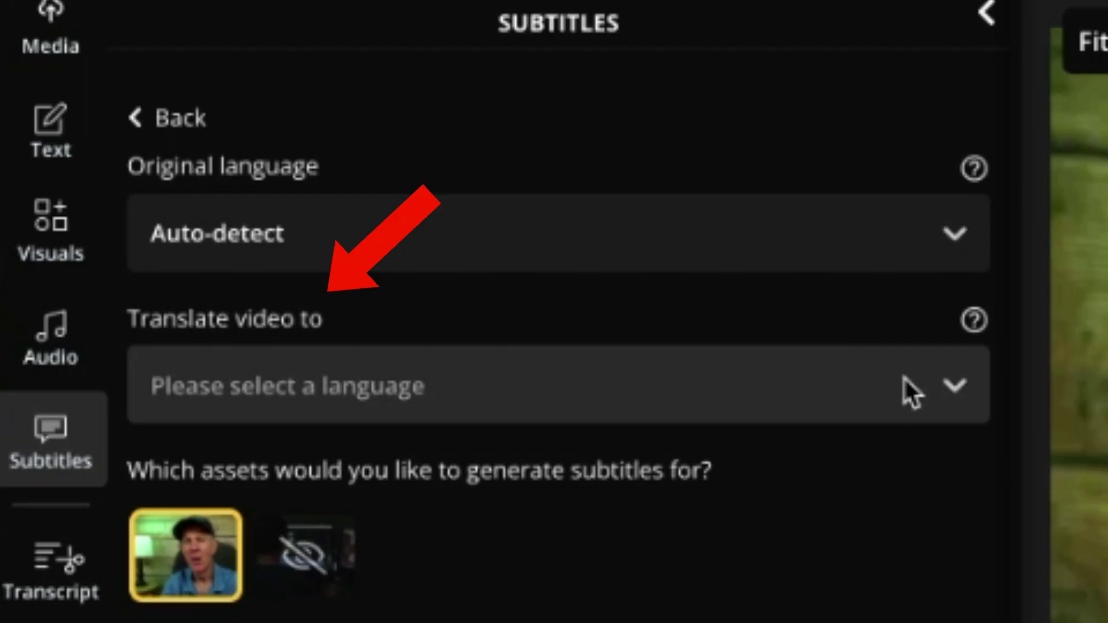
{"action": "left_click", "coordinate": [950, 386]}
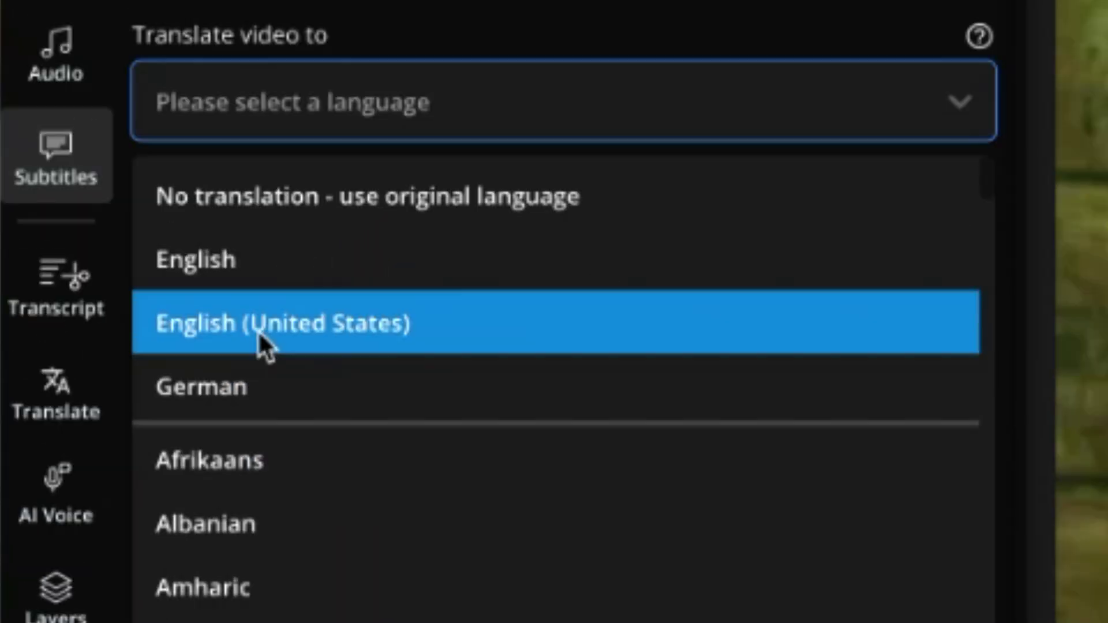
{"action": "left_click", "coordinate": [244, 324]}
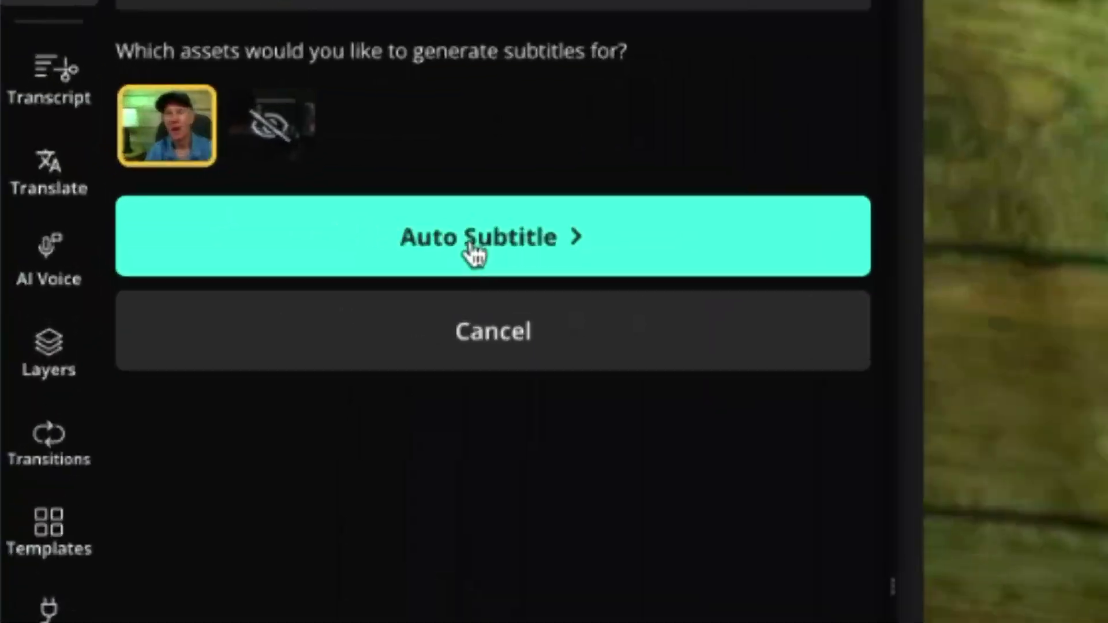
{"action": "left_click", "coordinate": [537, 485]}
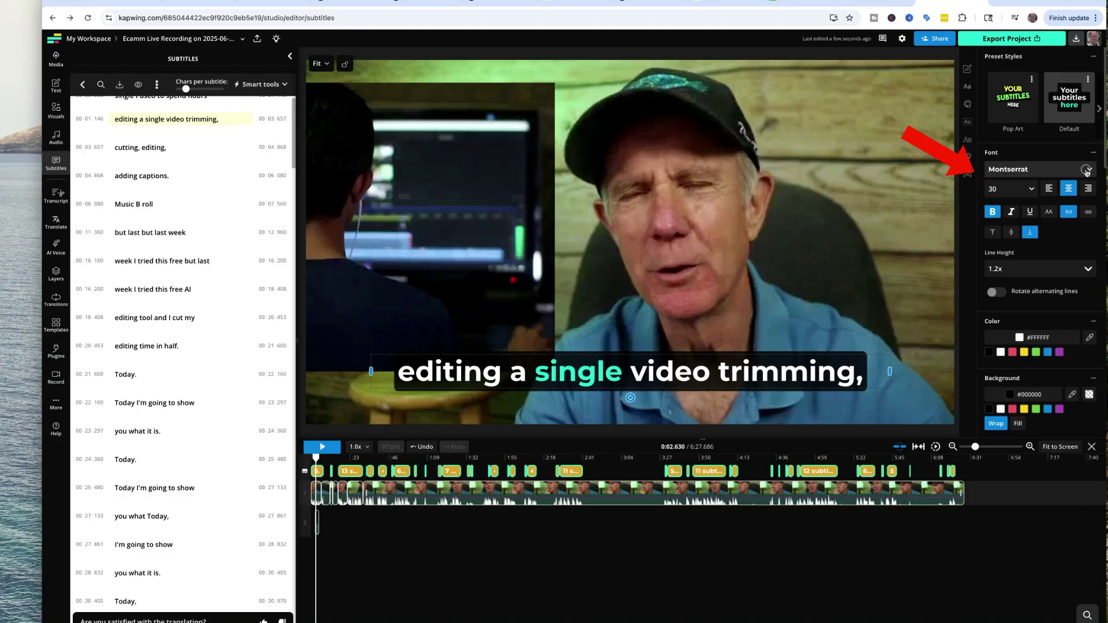
Step: Style the subtitles as italic Bebas Neue, red text on a more transparent blue background
{"action": "left_click", "coordinate": [1087, 169]}
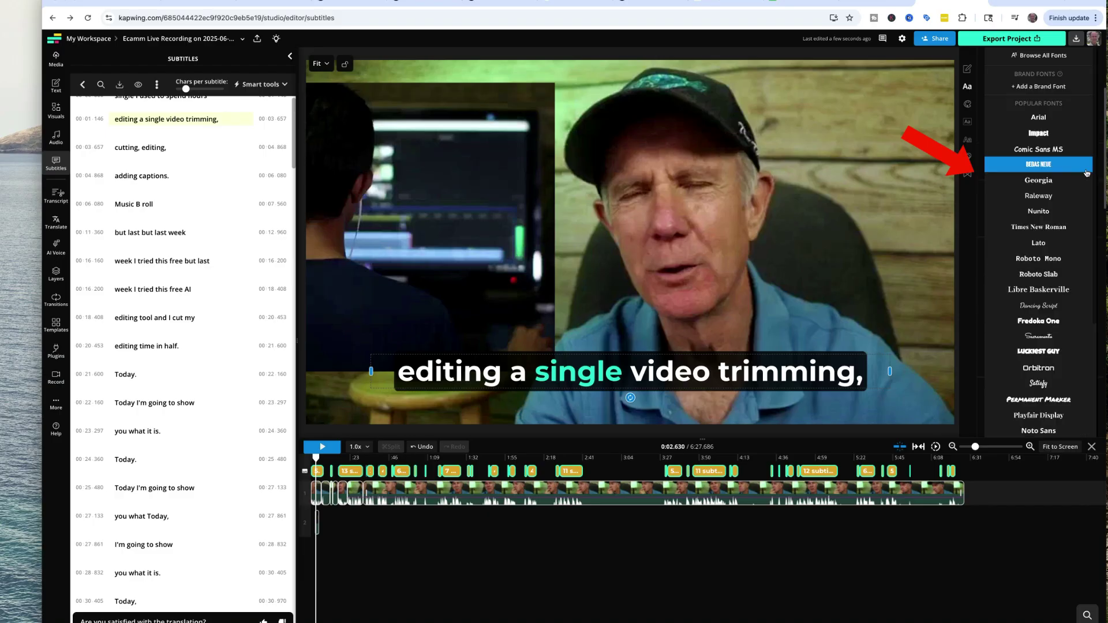
{"action": "left_click", "coordinate": [1007, 115]}
{"action": "left_click", "coordinate": [1012, 212]}
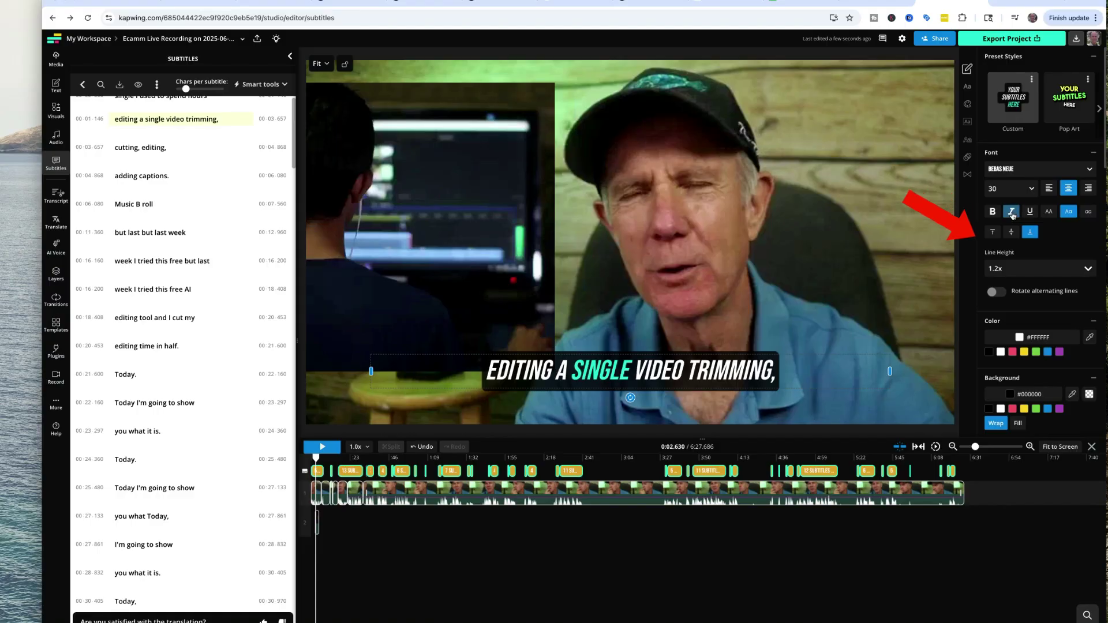
{"action": "left_click", "coordinate": [1013, 353]}
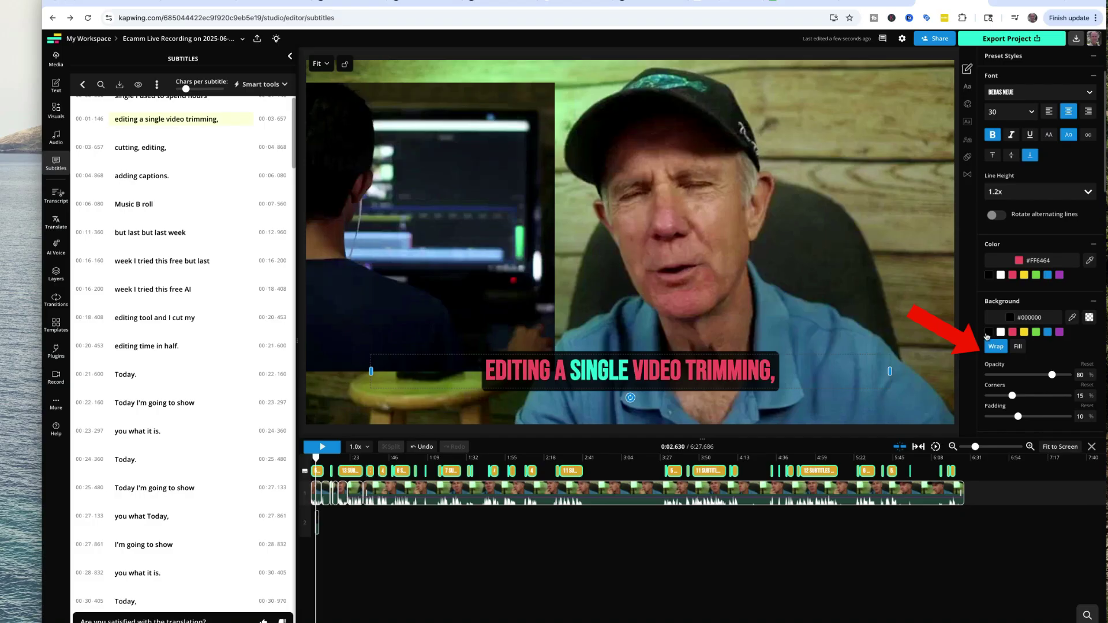
{"action": "left_click", "coordinate": [1048, 333]}
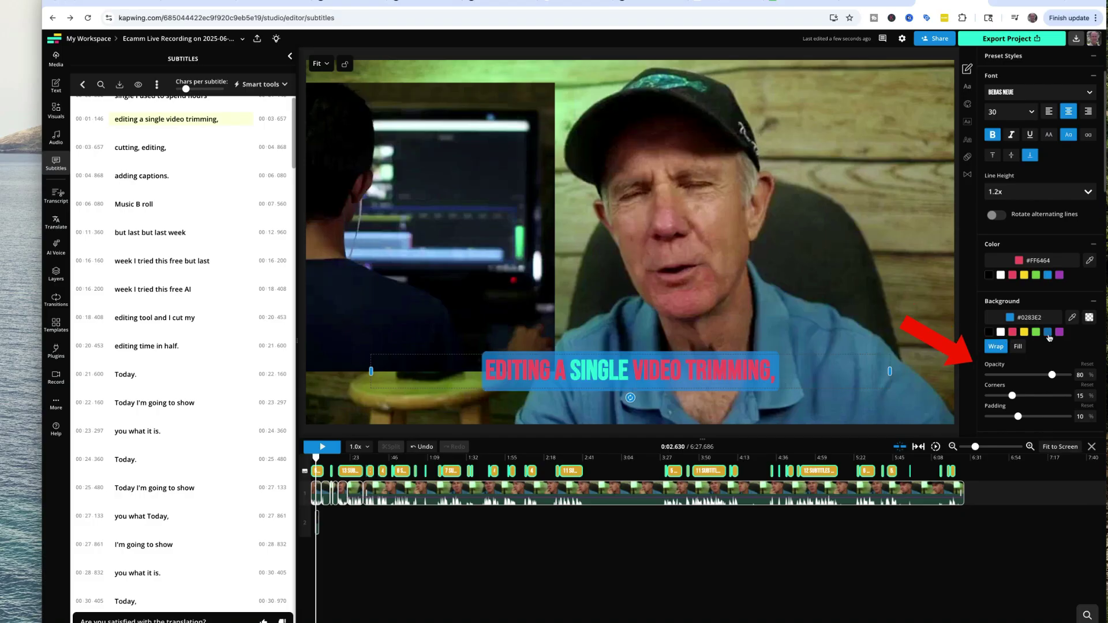
{"action": "left_click_drag", "start_coordinate": [1053, 375], "coordinate": [1044, 376]}
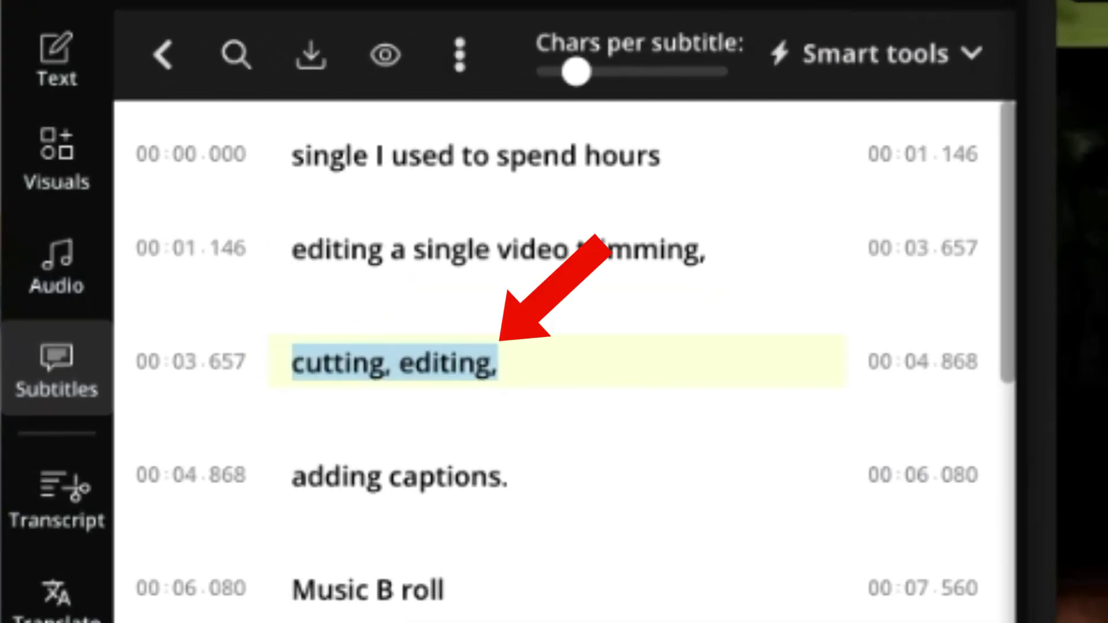
Step: Set the Chars per subtitle slider to 56 and bring up the MP4 export panel
{"action": "left_click_drag", "start_coordinate": [576, 72], "coordinate": [559, 72]}
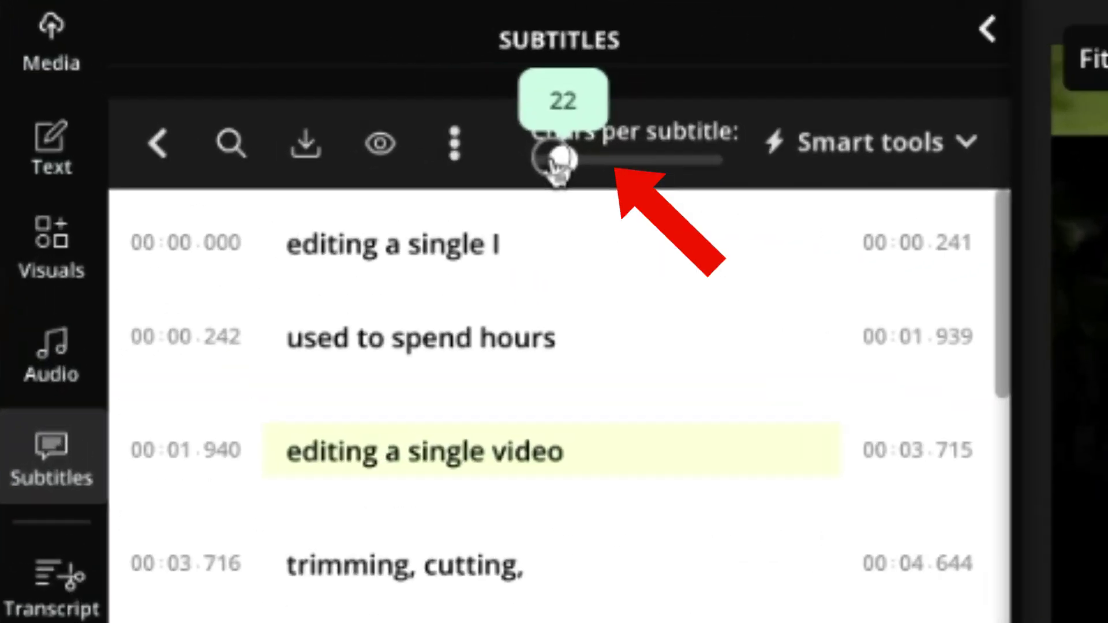
{"action": "left_click_drag", "start_coordinate": [558, 166], "coordinate": [578, 161]}
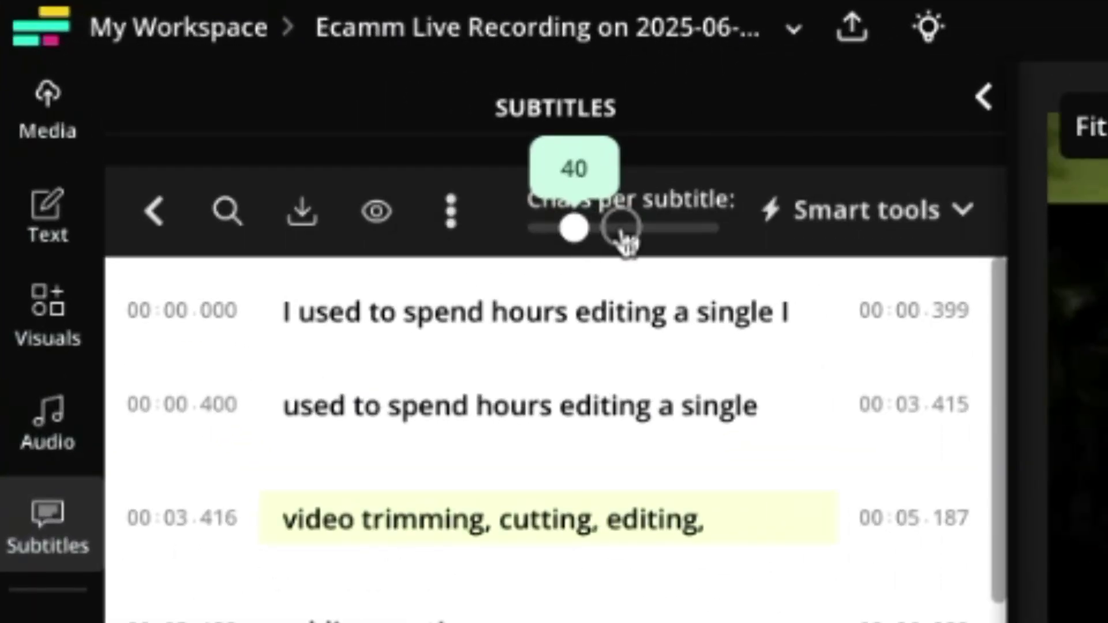
{"action": "left_click_drag", "start_coordinate": [626, 239], "coordinate": [653, 235]}
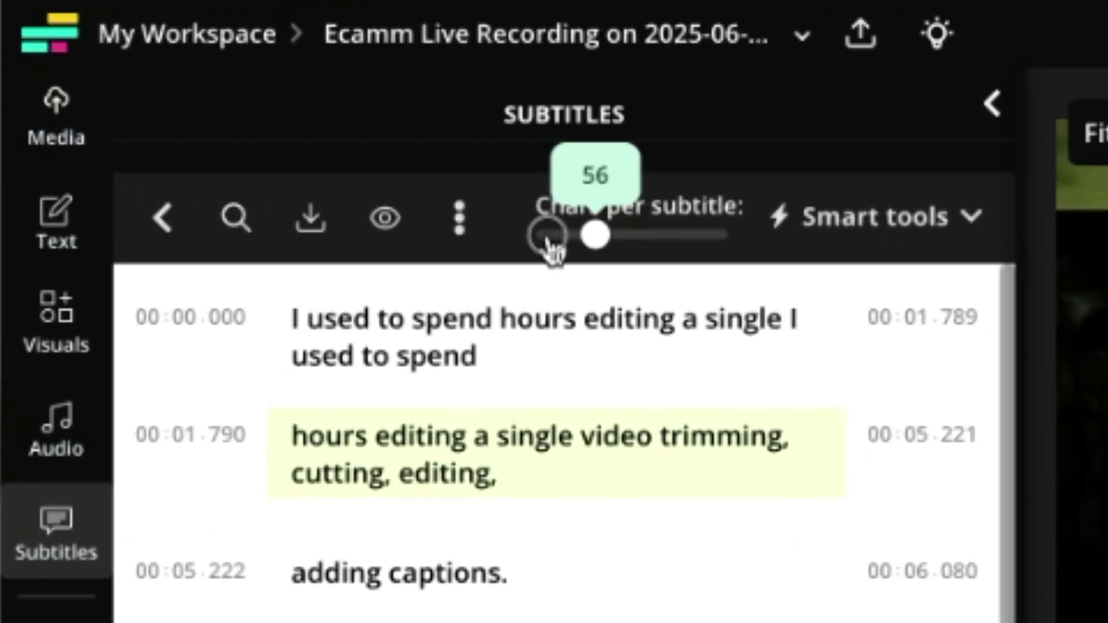
{"action": "left_click_drag", "start_coordinate": [594, 243], "coordinate": [571, 236]}
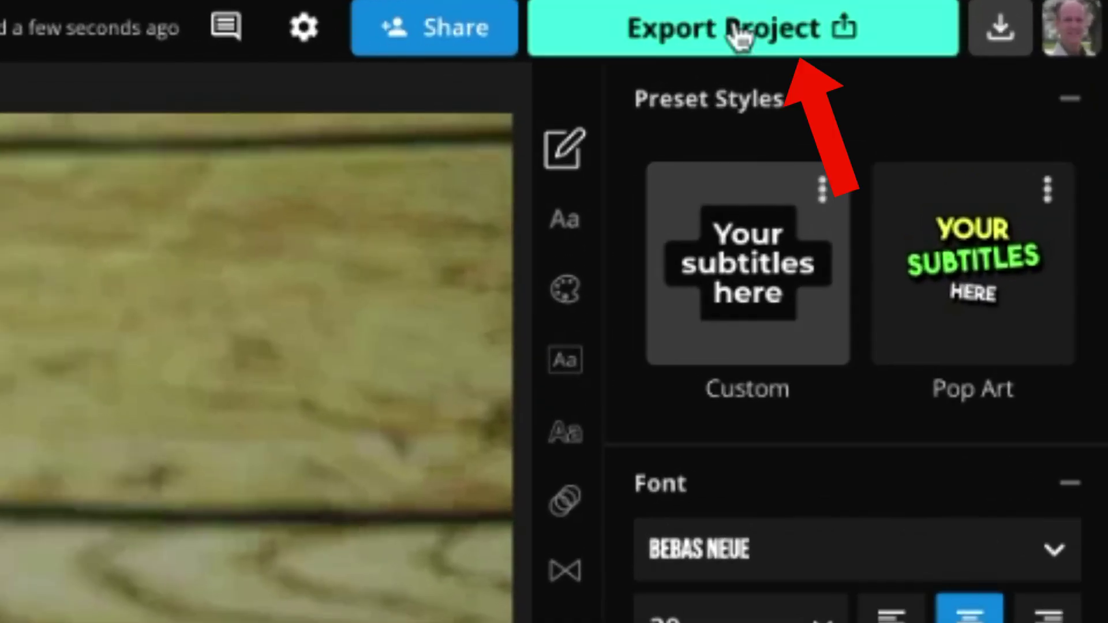
{"action": "left_click", "coordinate": [719, 52]}
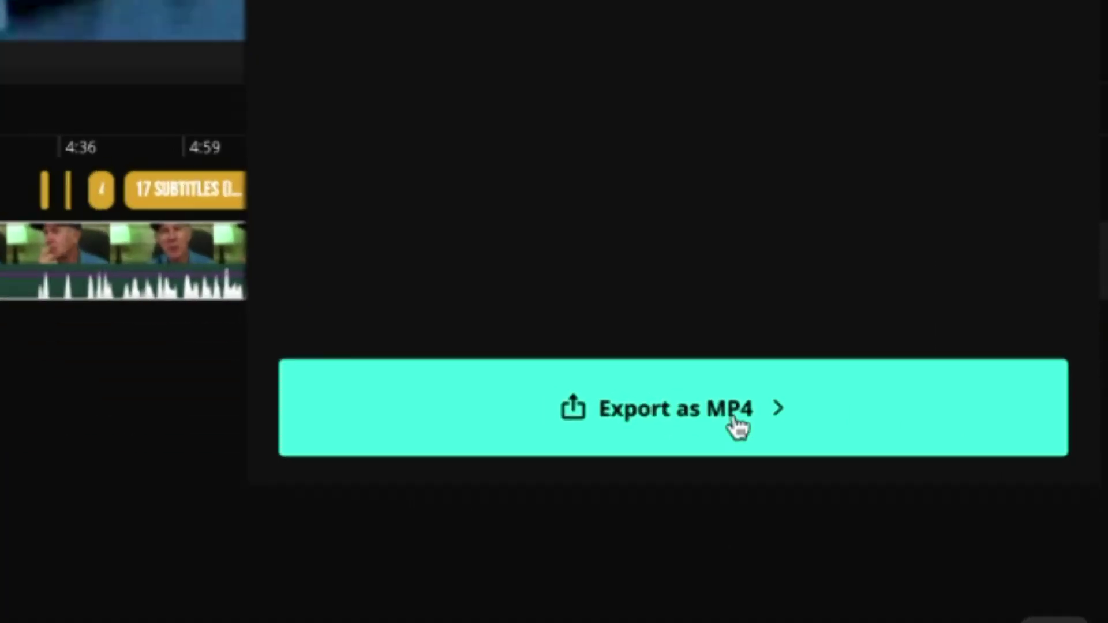